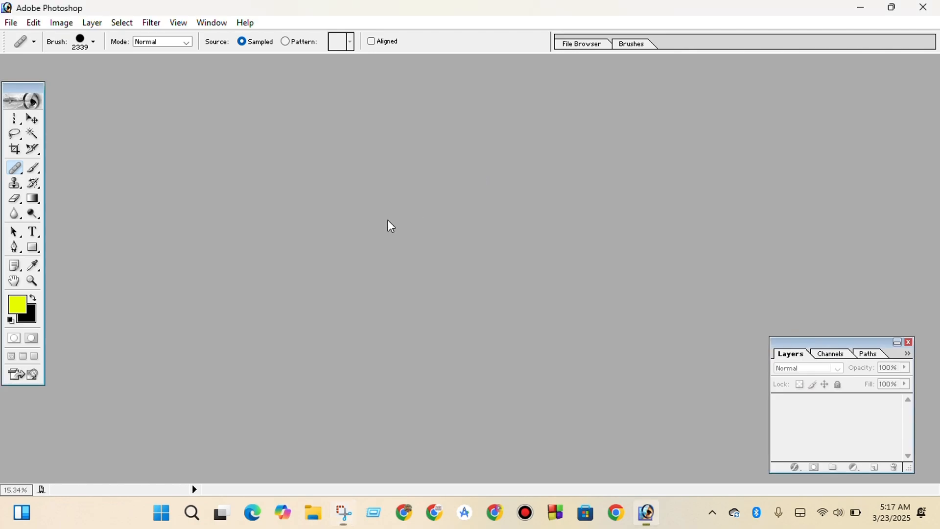
Open Main-acnemapping-770x433.jpg and pexels-pixabay-247599.jpg from Downloads, and move the portrait window aside so both images show
key(ctrl+o)
scroll(506, 232, down, 10)
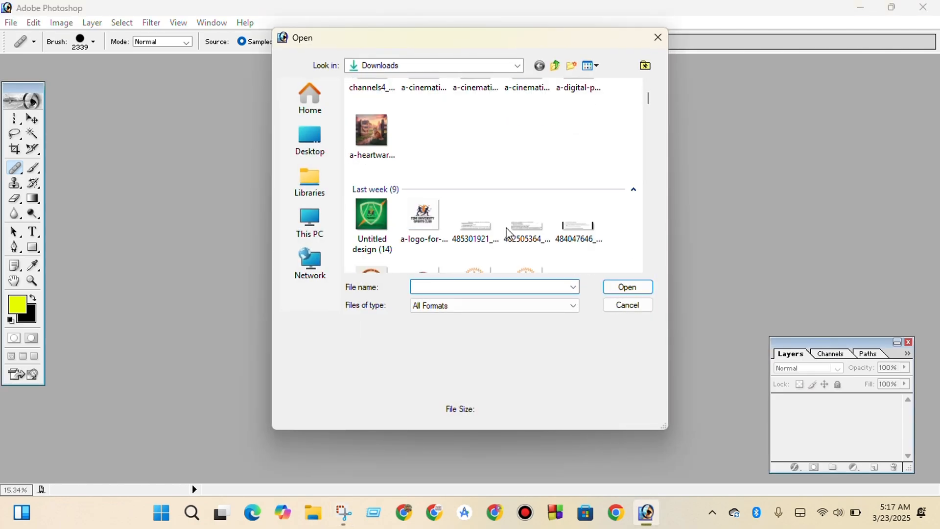
scroll(506, 232, down, 5)
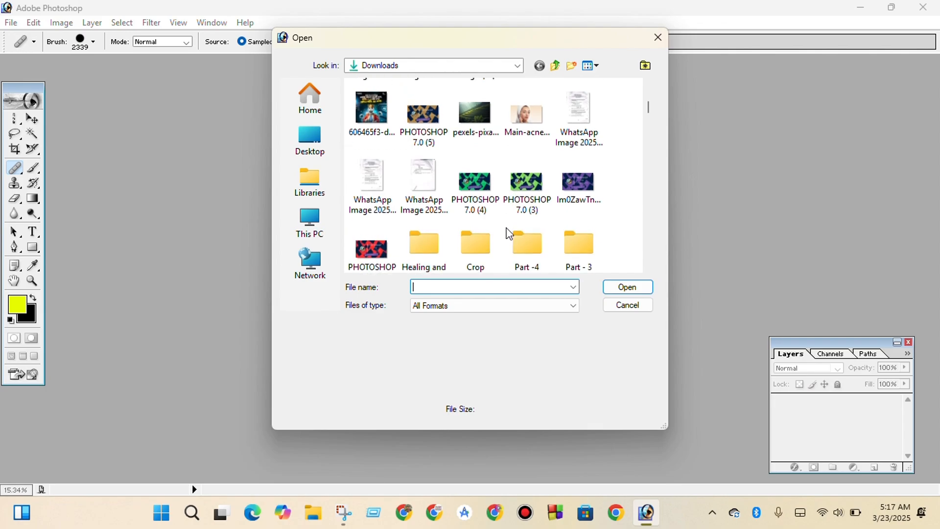
scroll(509, 233, up, 1)
drag(445, 109, 525, 147)
scroll(529, 199, down, 12)
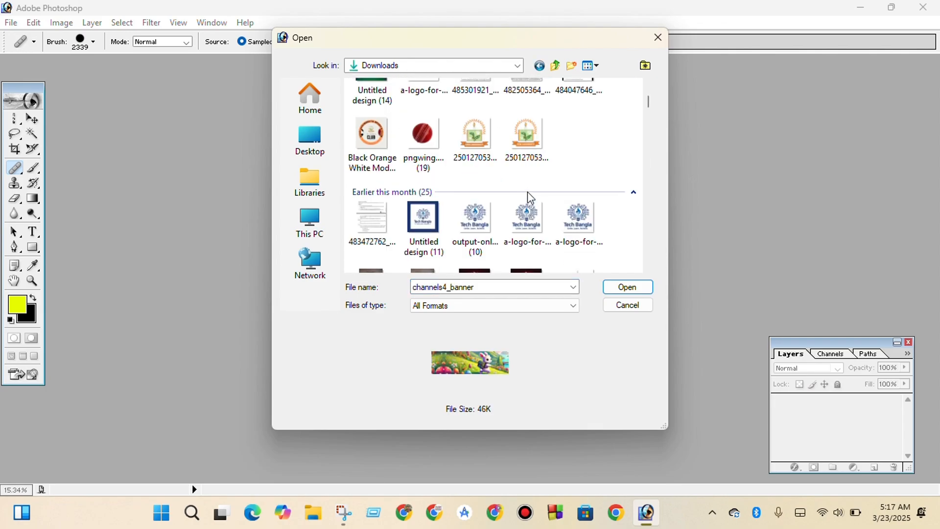
scroll(530, 197, up, 1)
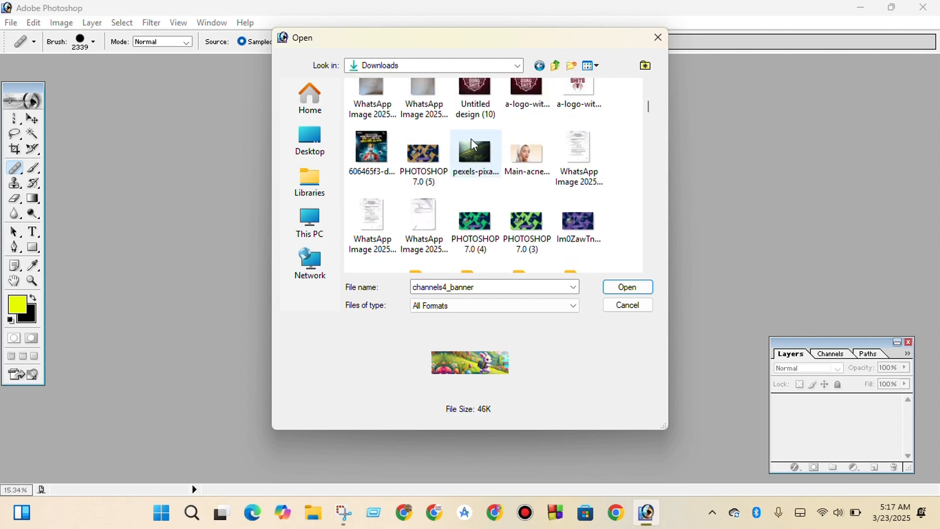
drag(455, 133, 545, 172)
click(646, 290)
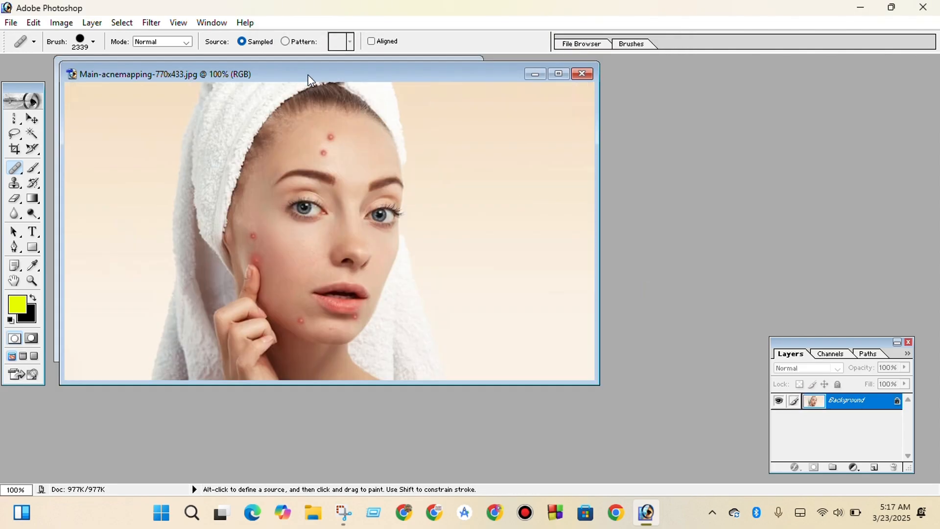
drag(304, 71, 483, 83)
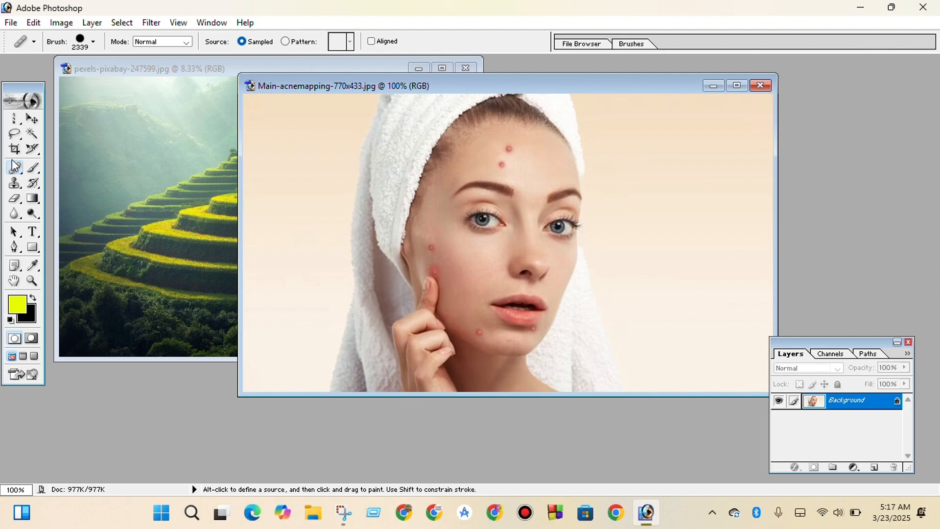
Set the Healing Brush diameter to 447 px and sample the portrait's skin just below the eye nearer the raised hand as source
drag(14, 167, 54, 169)
key(alt)
key(alt)
click(94, 42)
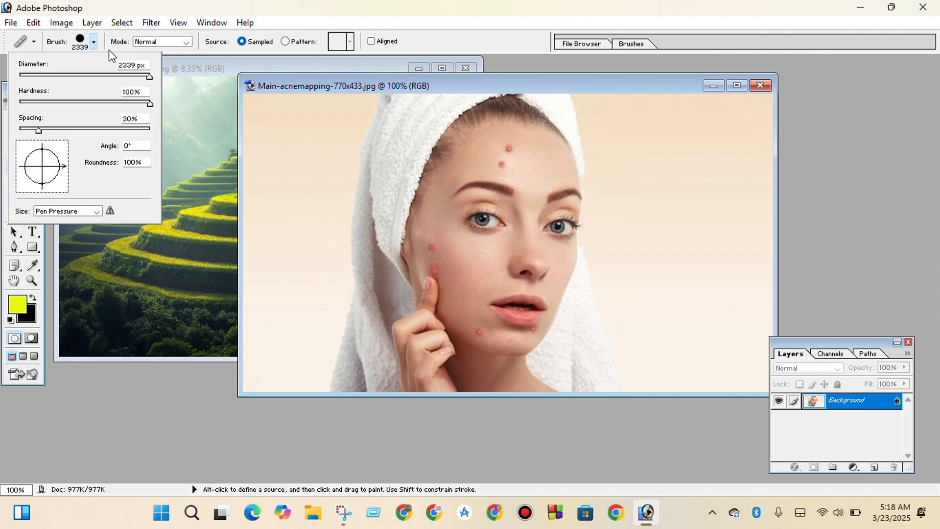
click(129, 76)
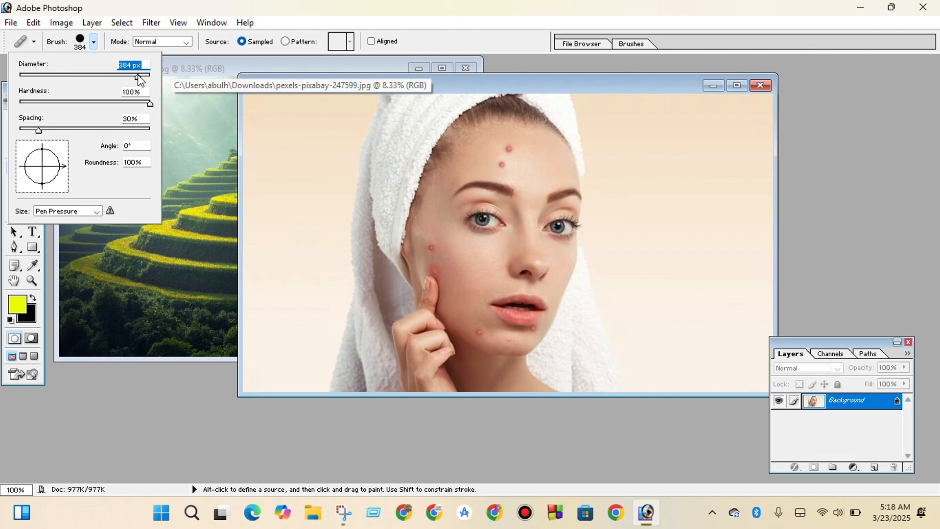
click(137, 75)
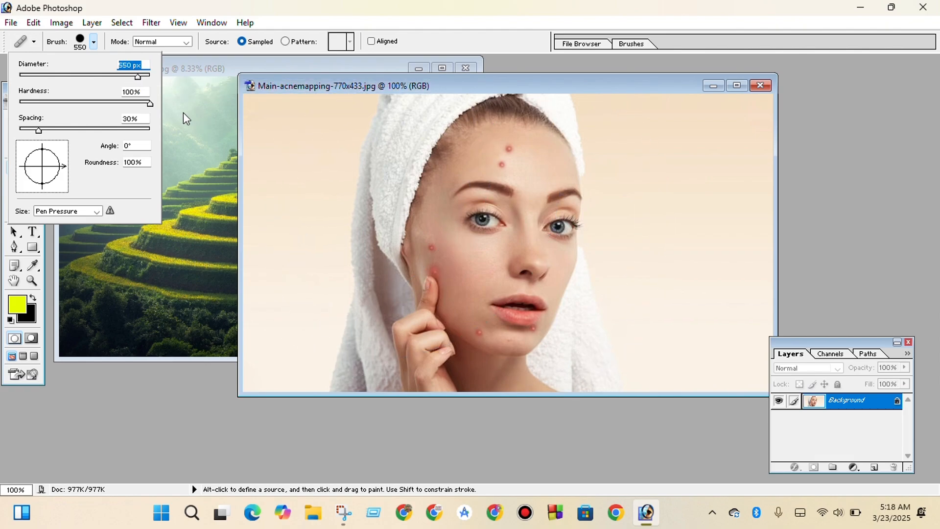
click(135, 75)
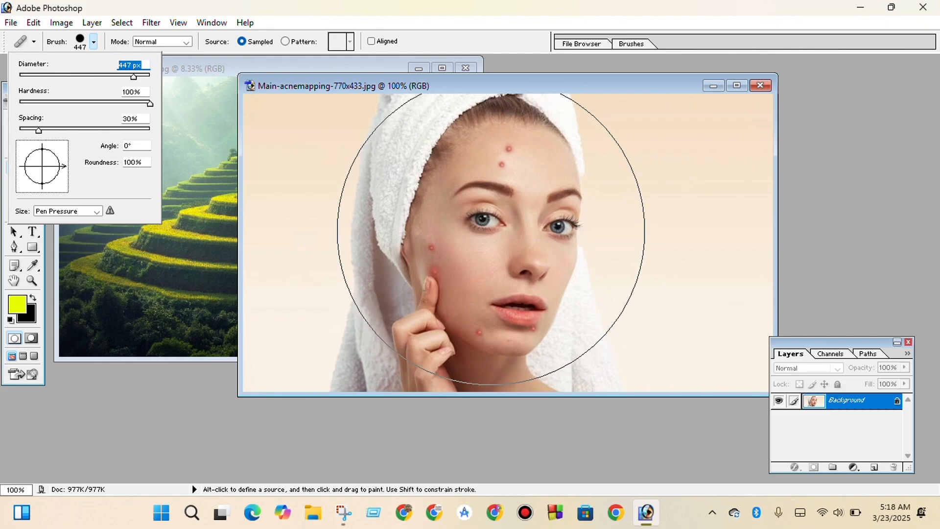
key(alt)
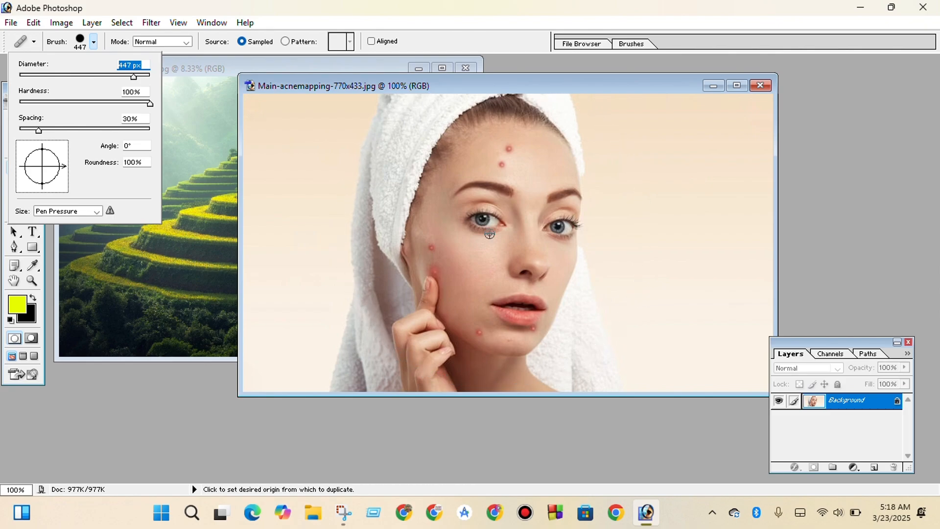
alt+click(489, 234)
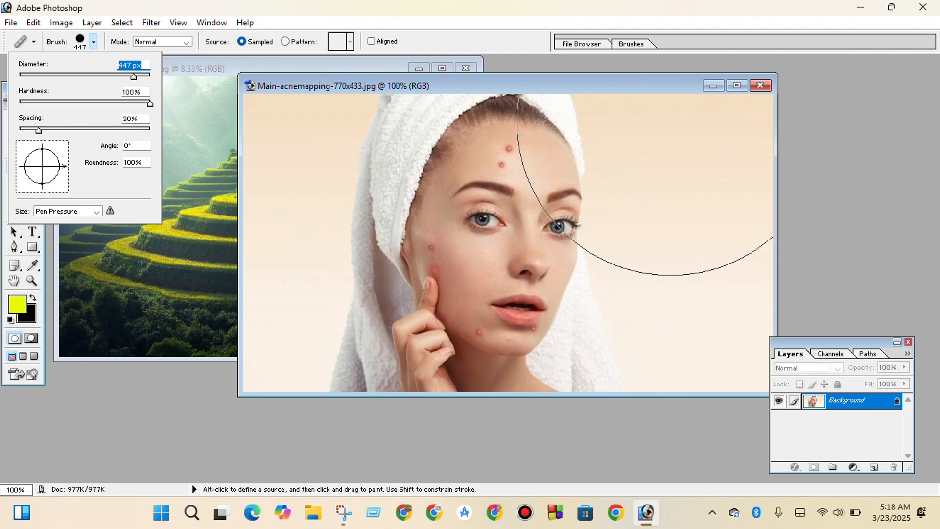
Minimize the portrait, maximize the terrace landscape, and stamp four copies of the sampled face over its misty hillside with the Healing Brush
click(713, 86)
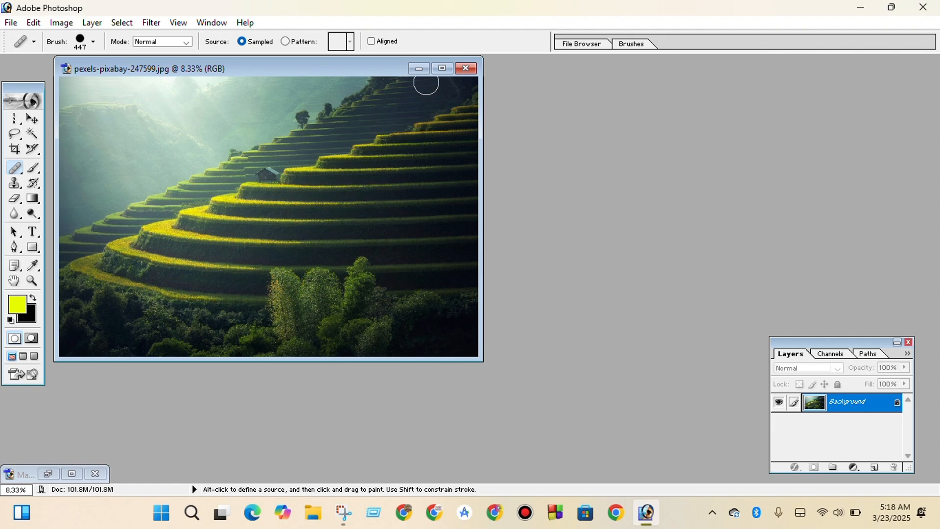
click(442, 68)
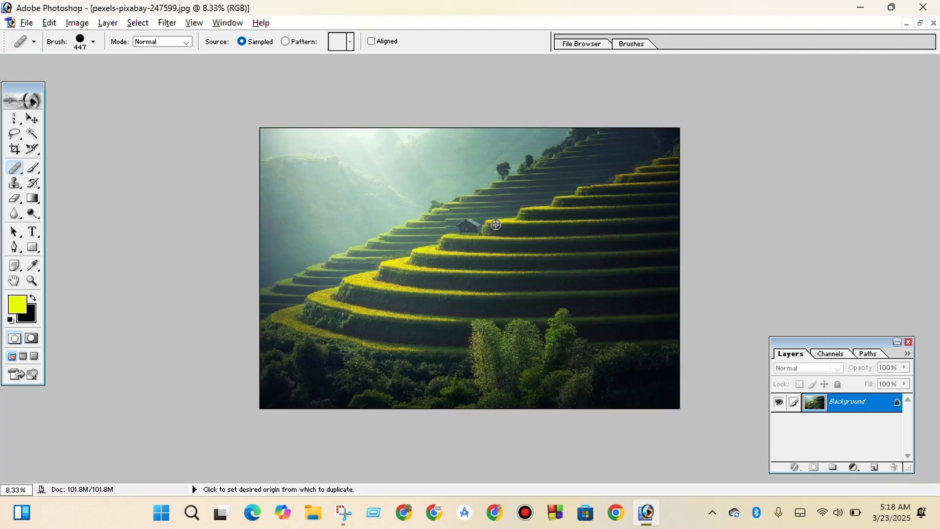
scroll(500, 218, down, 2)
scroll(495, 224, up, 3)
scroll(496, 224, up, 2)
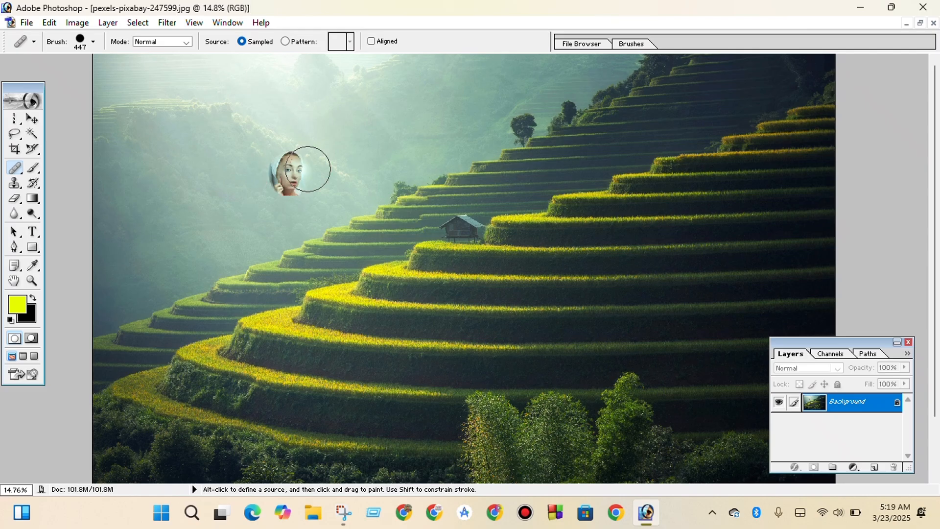
key(ctrl)
scroll(396, 217, down, 3)
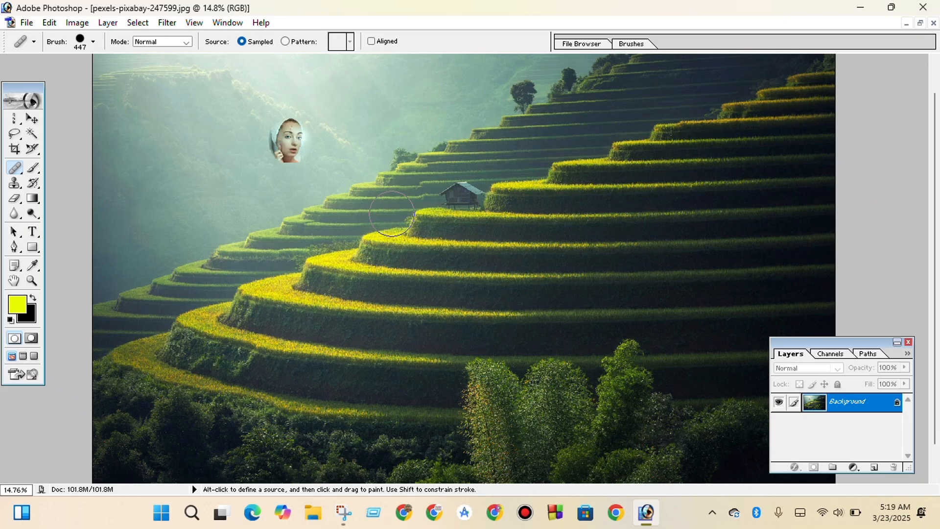
scroll(288, 141, up, 2)
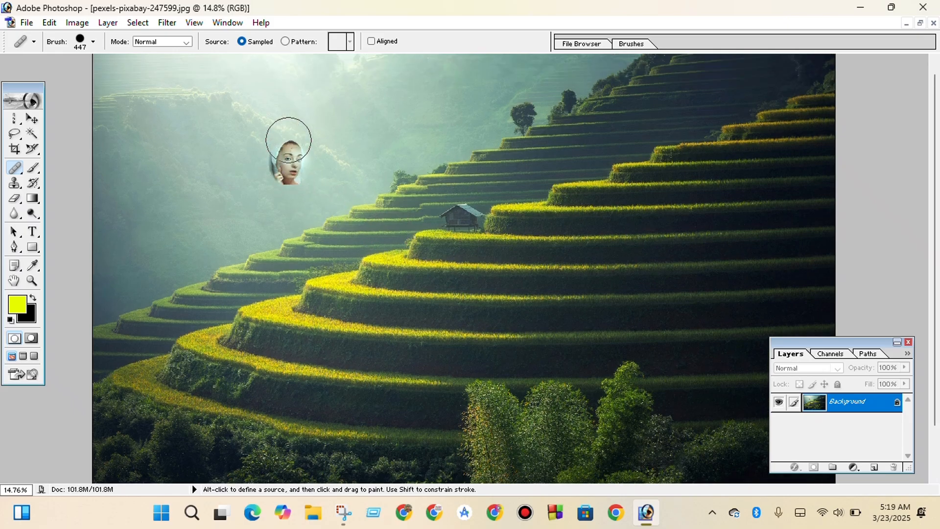
click(187, 220)
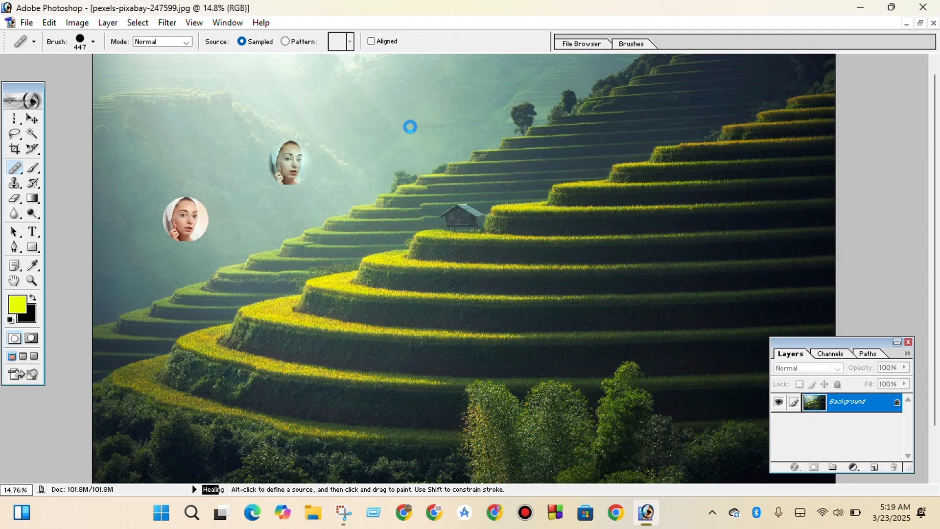
scroll(350, 181, up, 1)
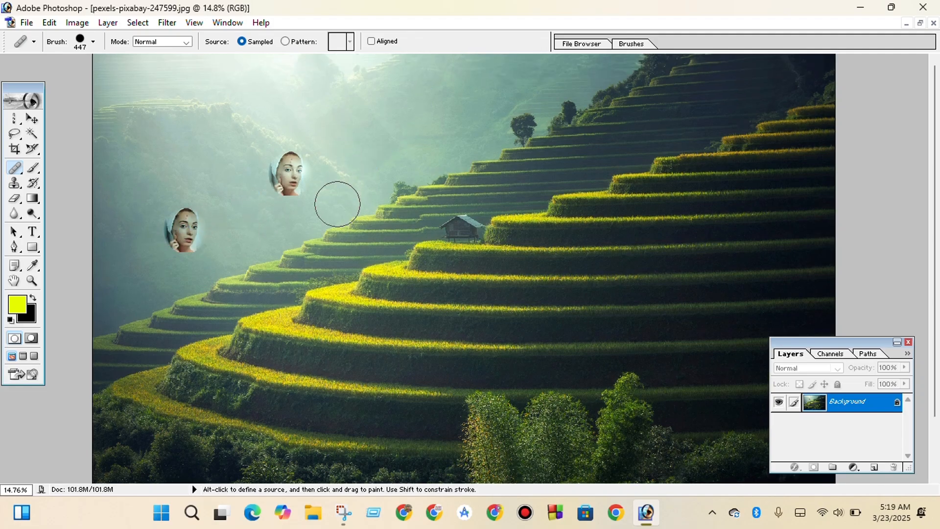
click(340, 131)
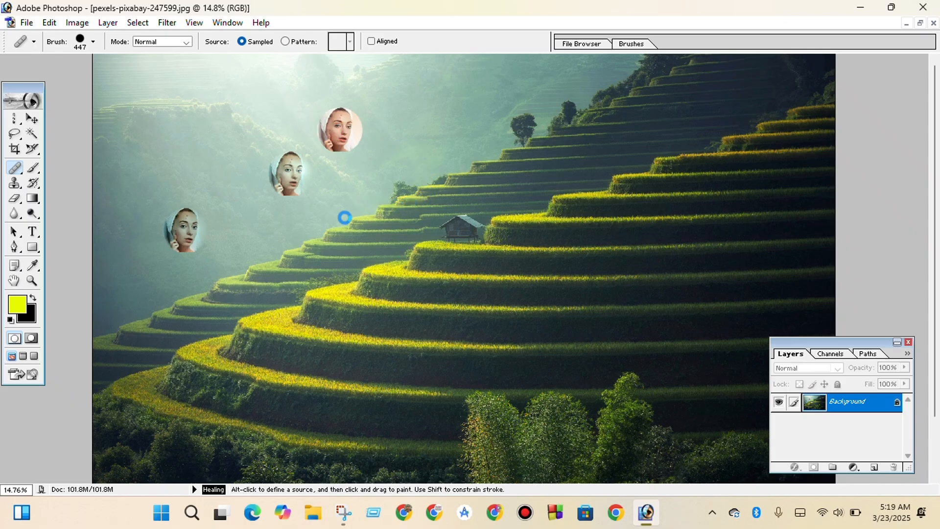
click(392, 154)
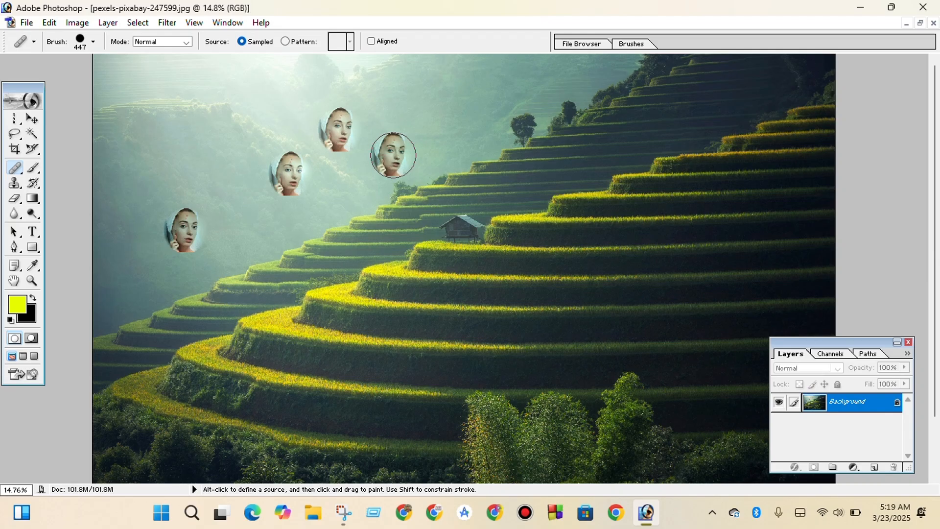
Enlarge the Healing Brush diameter to 2500 px and stamp the whole portrait once over the terraces below the small faces
right_click(392, 155)
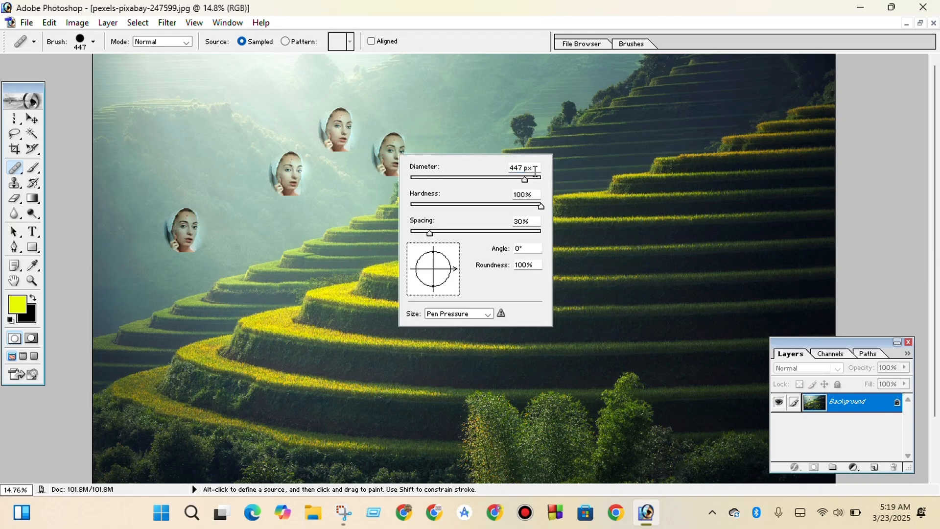
drag(526, 184, 541, 179)
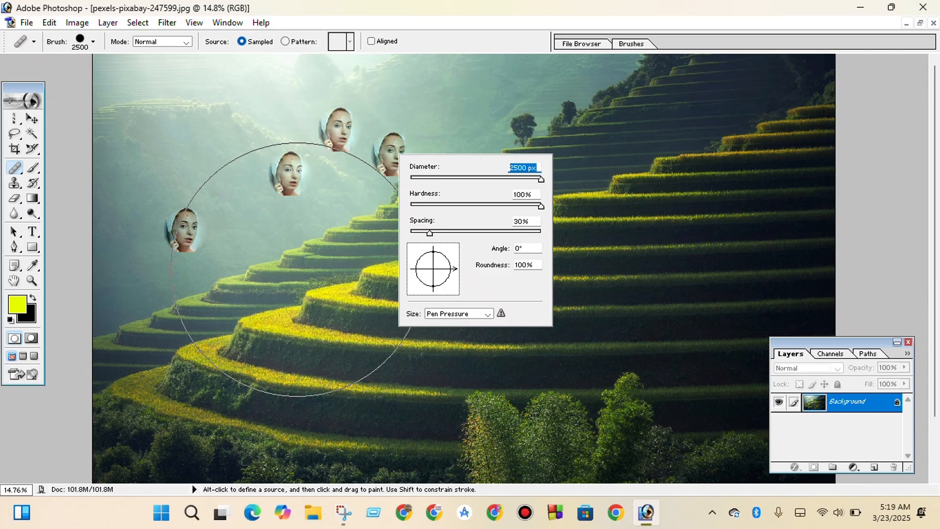
click(298, 288)
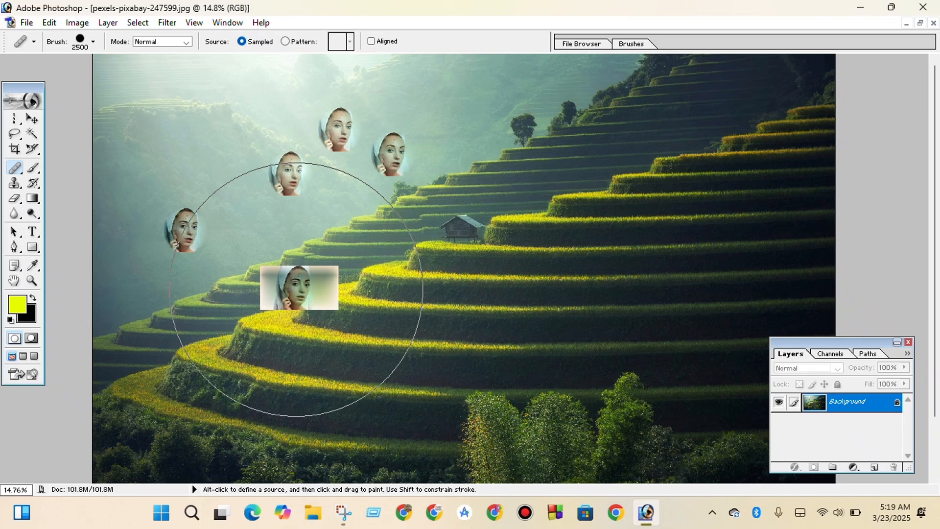
Close pexels-pixabay-247599.jpg without saving the changes
scroll(296, 289, down, 2)
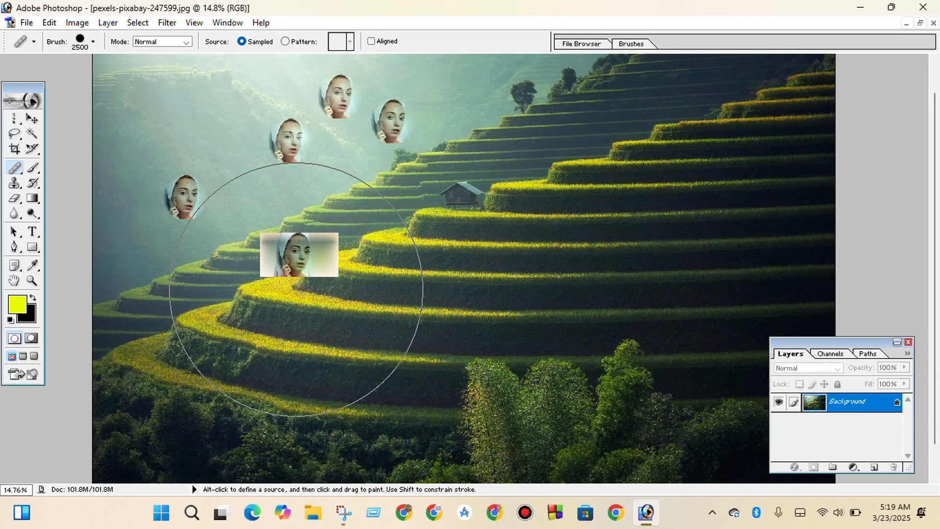
scroll(375, 264, down, 1)
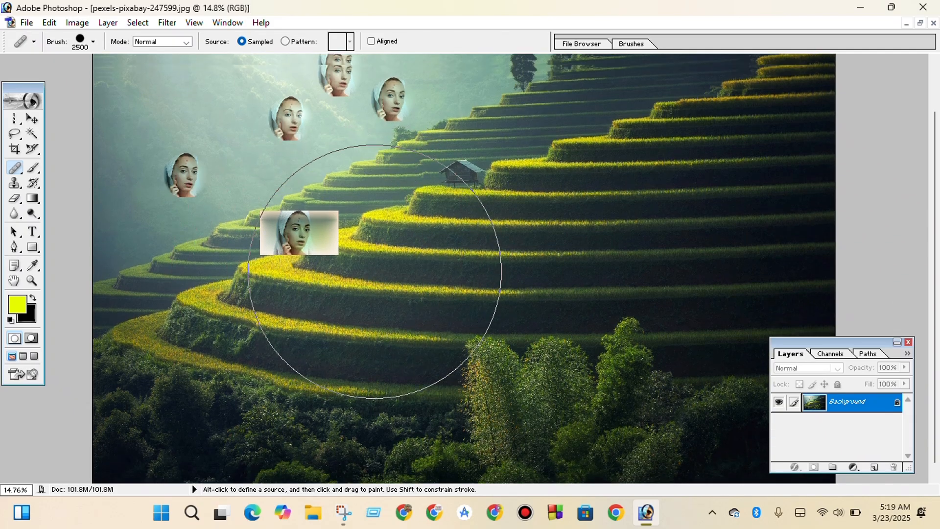
scroll(374, 271, up, 3)
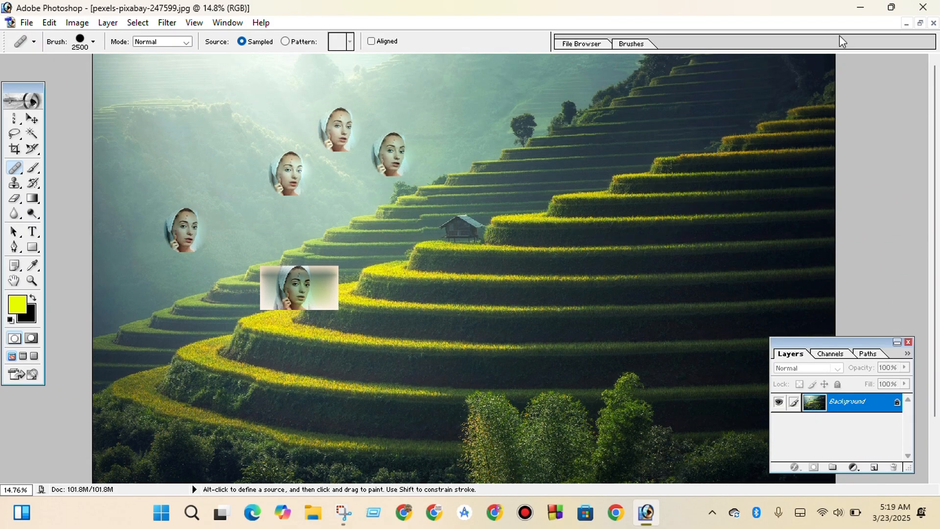
click(921, 23)
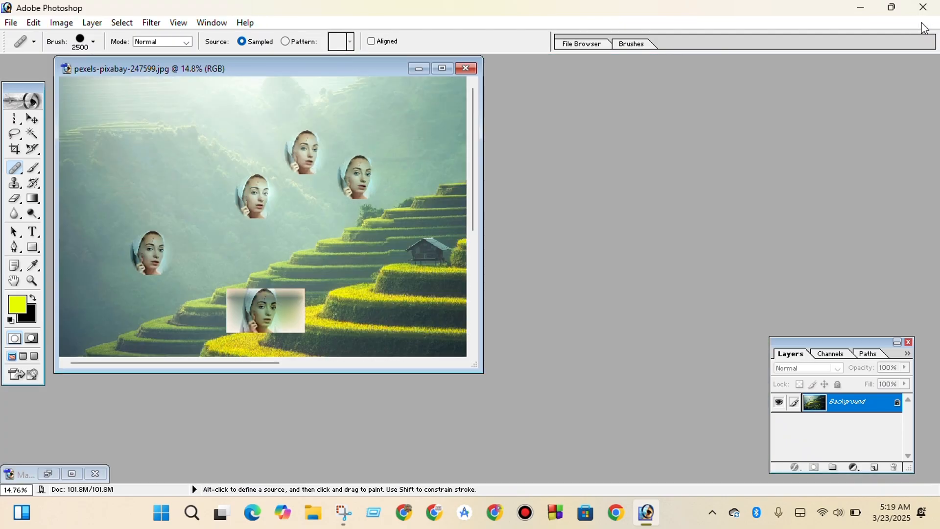
click(468, 67)
click(471, 201)
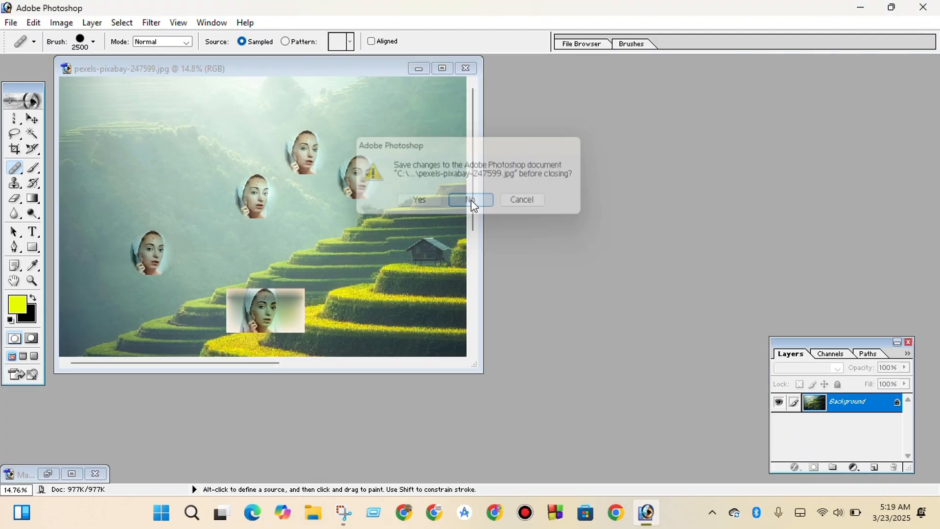
Reopen the original pexels-pixabay-247599.jpg from Downloads and maximize its window
double_click(468, 207)
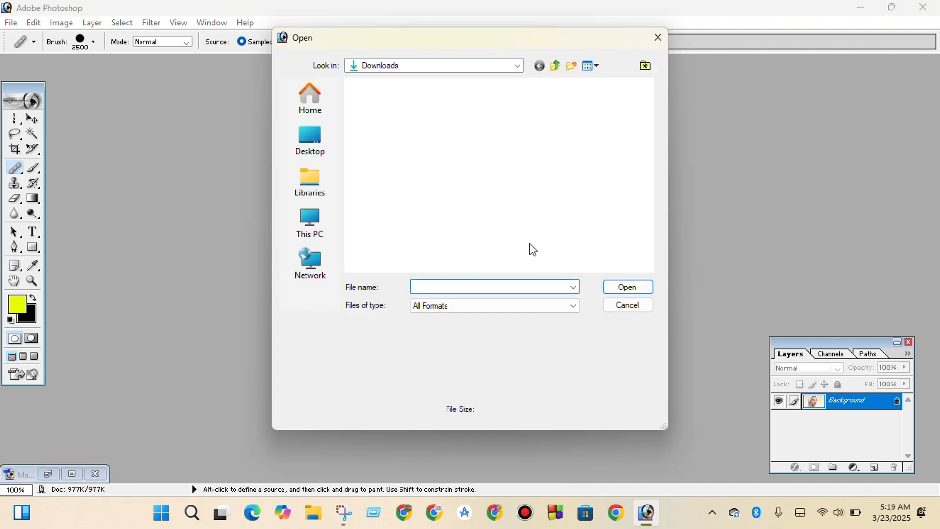
scroll(542, 234, down, 2)
scroll(541, 228, down, 10)
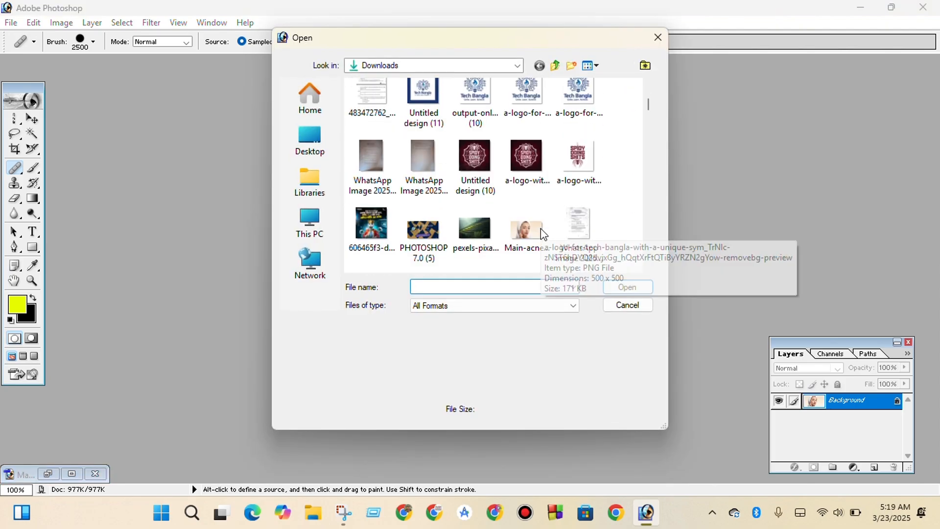
click(480, 108)
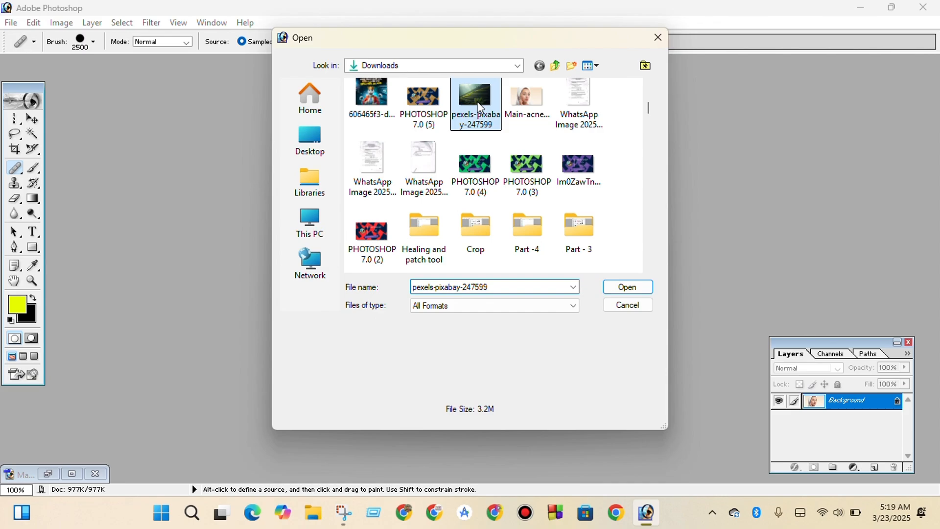
double_click(480, 108)
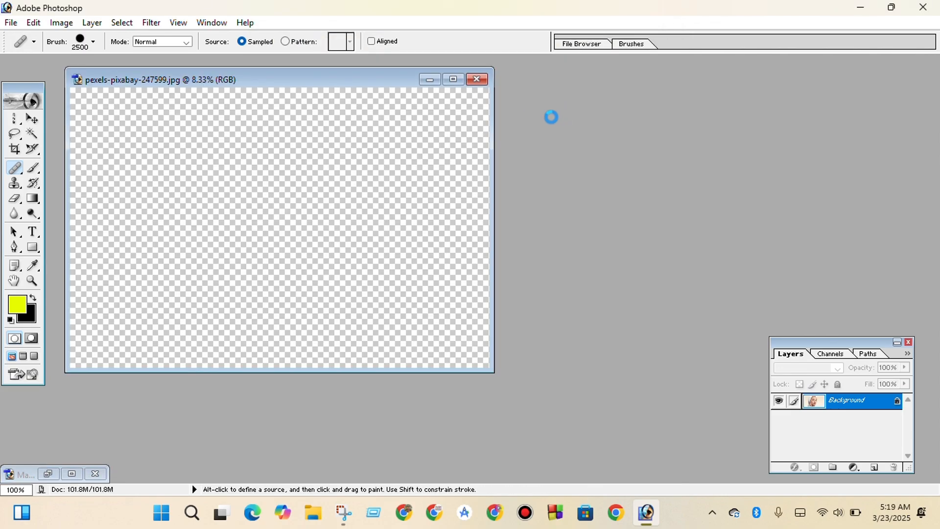
click(452, 79)
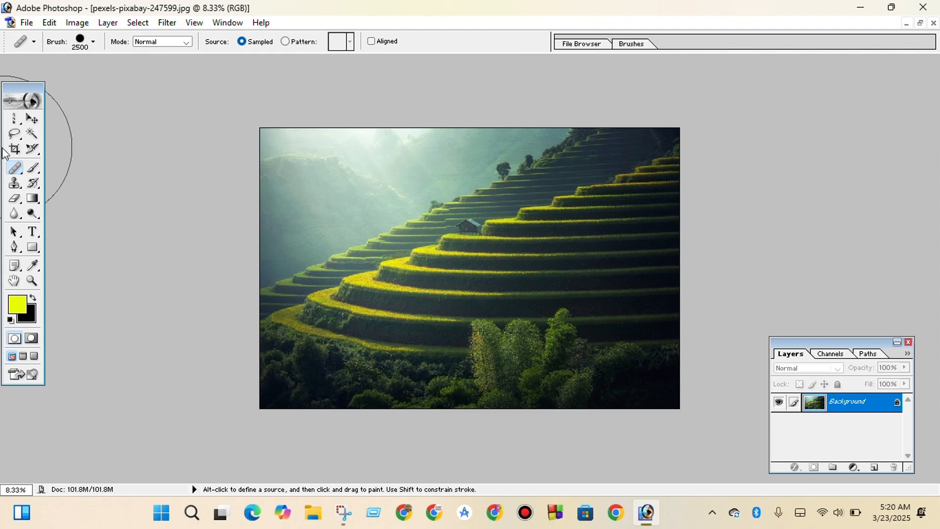
Switch to the Patch Tool in Destination mode and draw a freeform selection around the small hut on the terraces
click(14, 168)
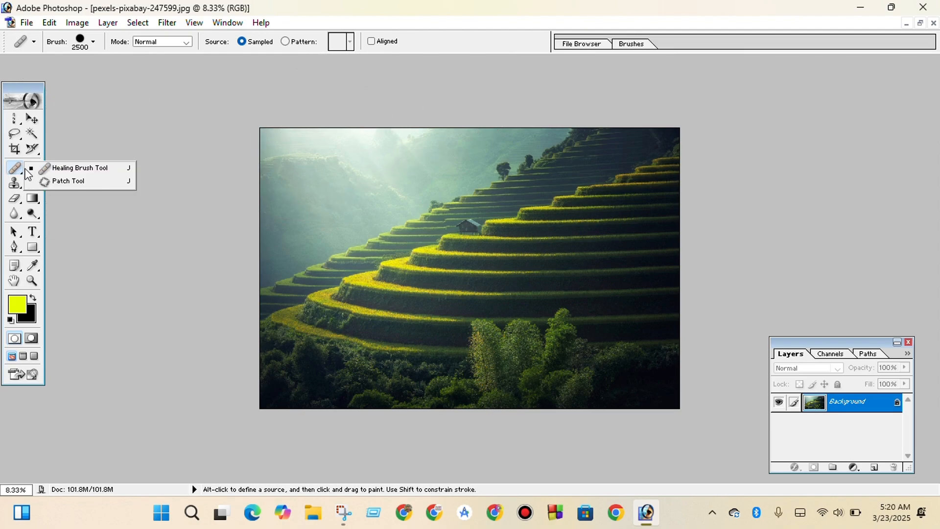
click(58, 181)
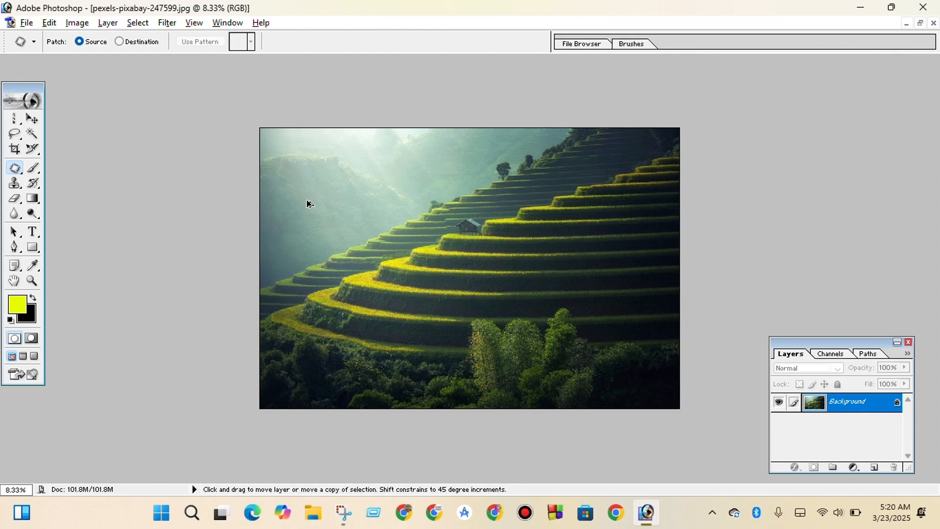
scroll(308, 203, up, 3)
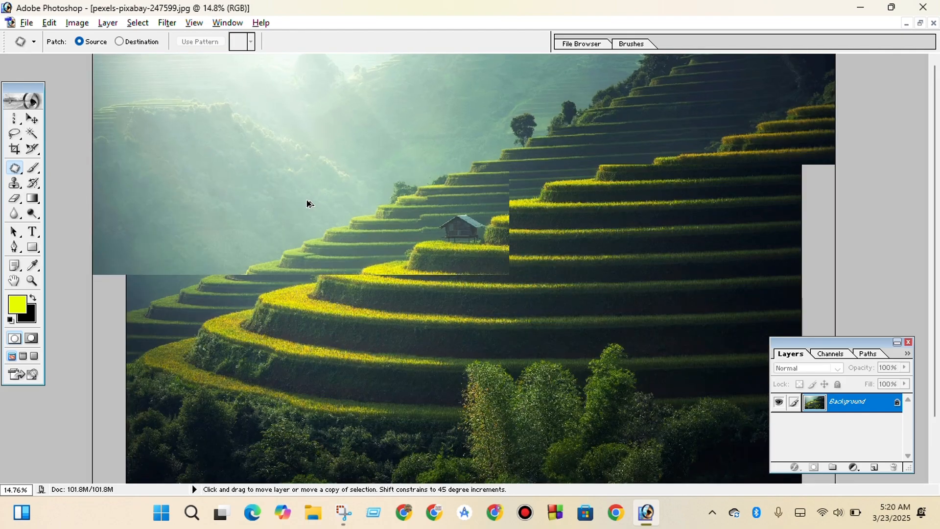
scroll(308, 203, up, 1)
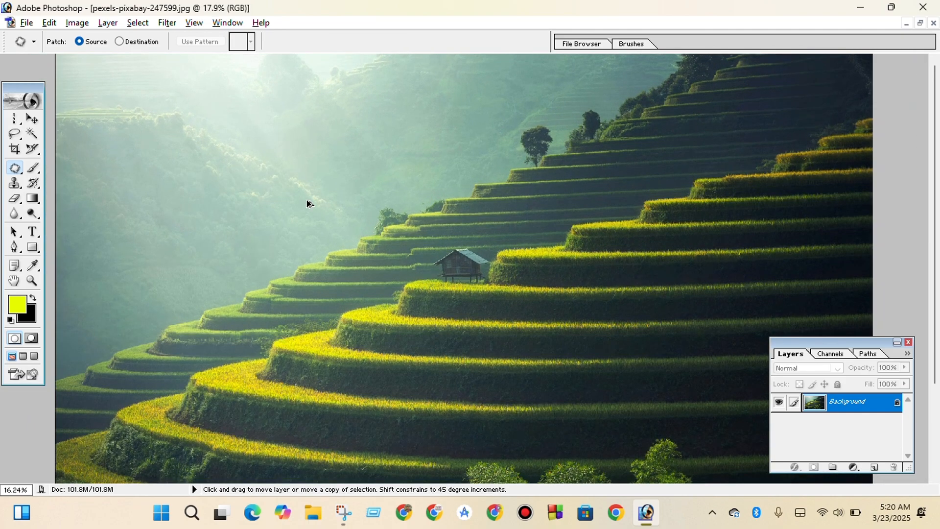
scroll(309, 203, down, 1)
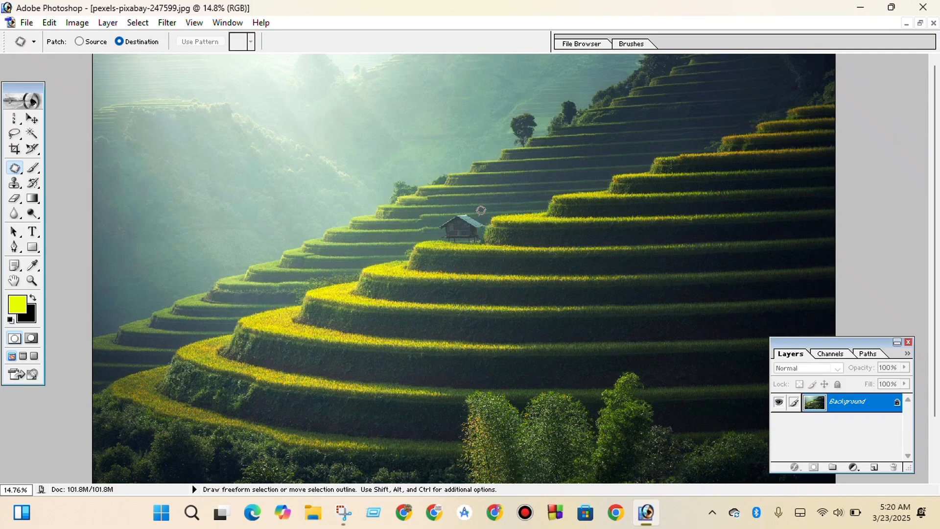
scroll(481, 213, down, 2)
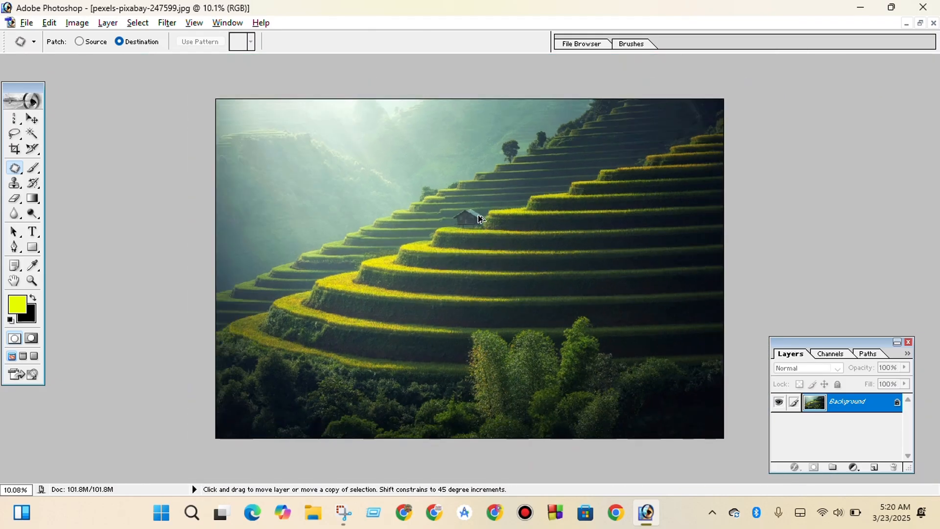
scroll(481, 219, up, 3)
scroll(481, 219, up, 1)
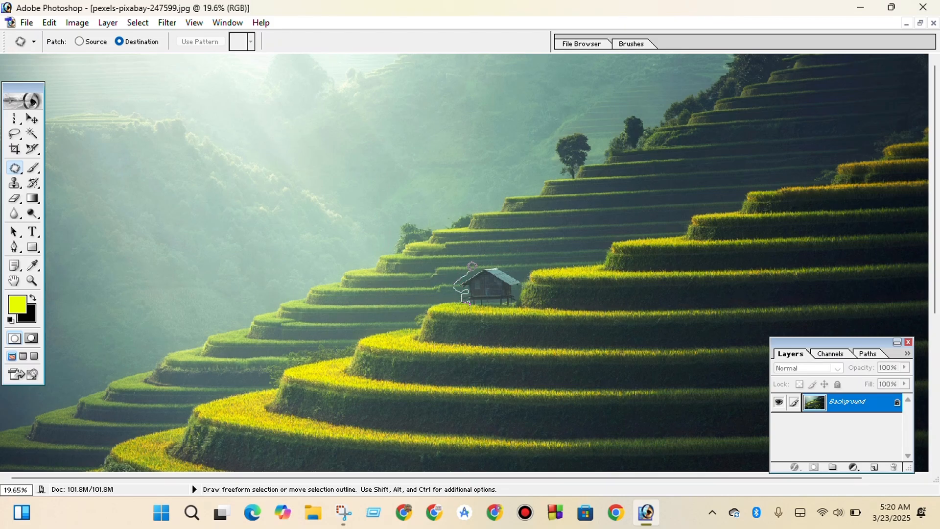
drag(491, 259, 528, 277)
mouse_move(518, 300)
mouse_down()
mouse_move(504, 309)
mouse_move(471, 297)
mouse_up()
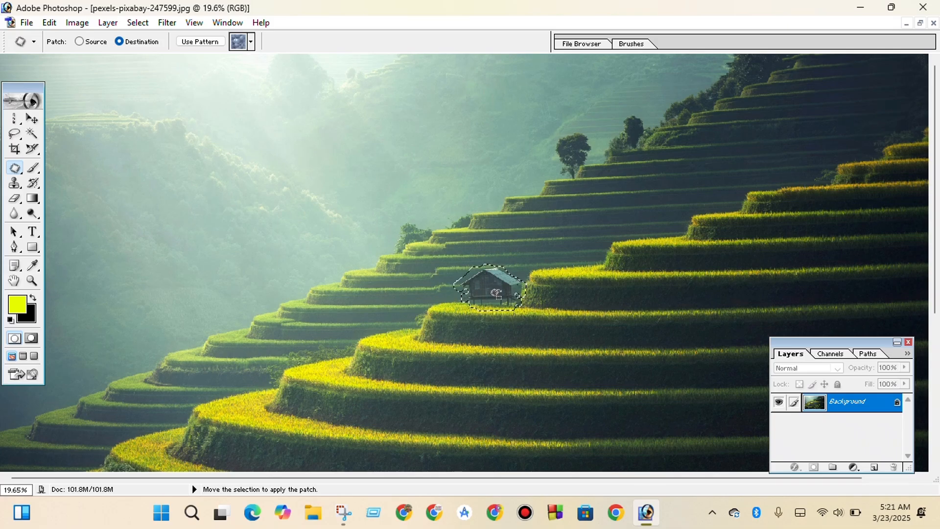
Patch copies of the selected hut onto the terrace below it to the left and the terrace above it to the right
drag(496, 293, 324, 365)
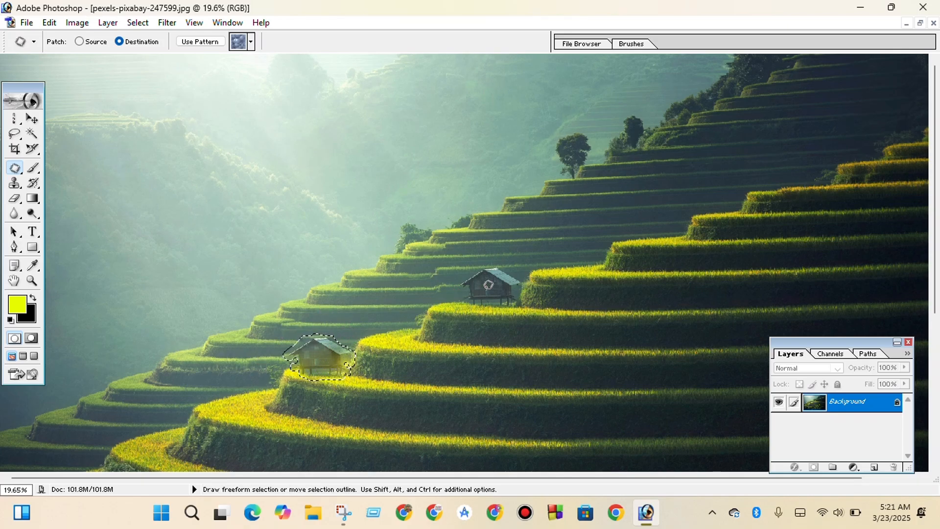
drag(356, 340, 660, 233)
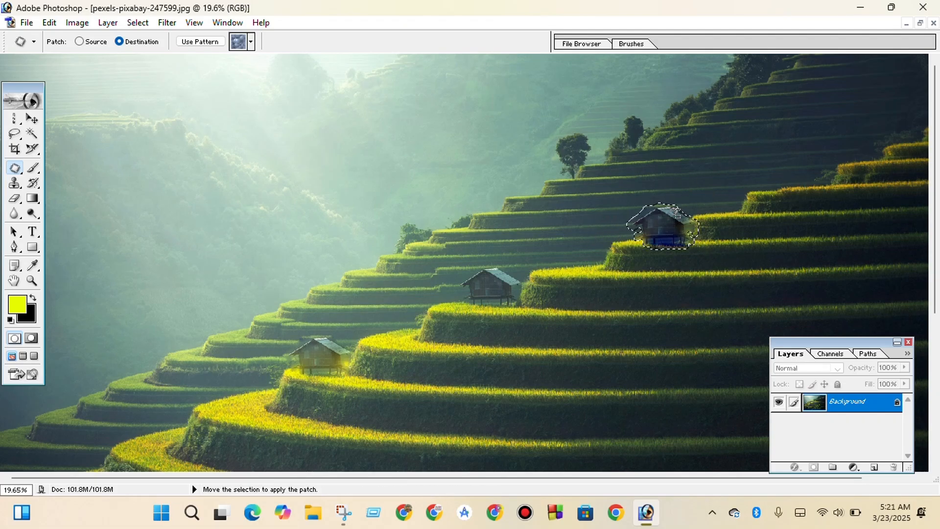
Set the patch mode to Source, outline a round terrace area left of the lowest hut, and patch it from the original hut
scroll(674, 218, right, 2)
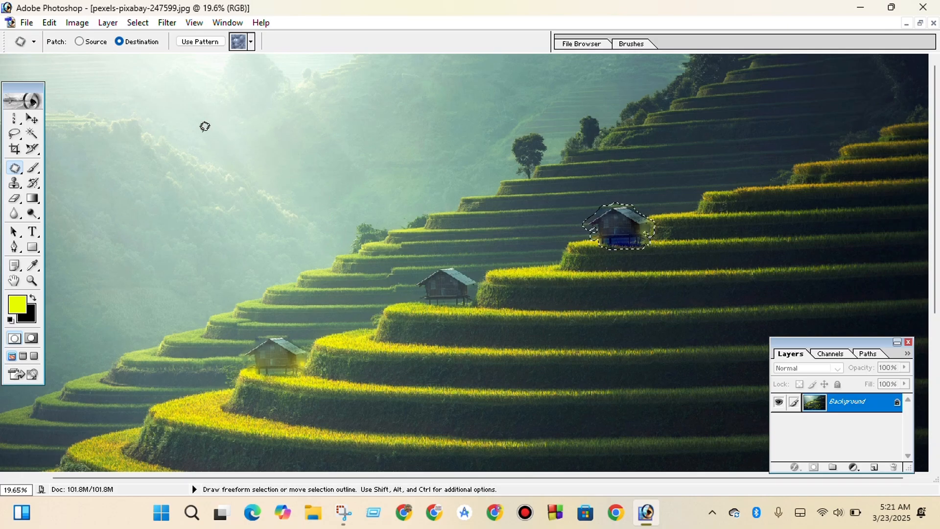
click(80, 42)
drag(172, 408, 151, 395)
mouse_move(174, 354)
mouse_down()
mouse_move(199, 350)
mouse_move(224, 365)
mouse_move(222, 399)
mouse_move(202, 413)
mouse_move(169, 408)
mouse_up()
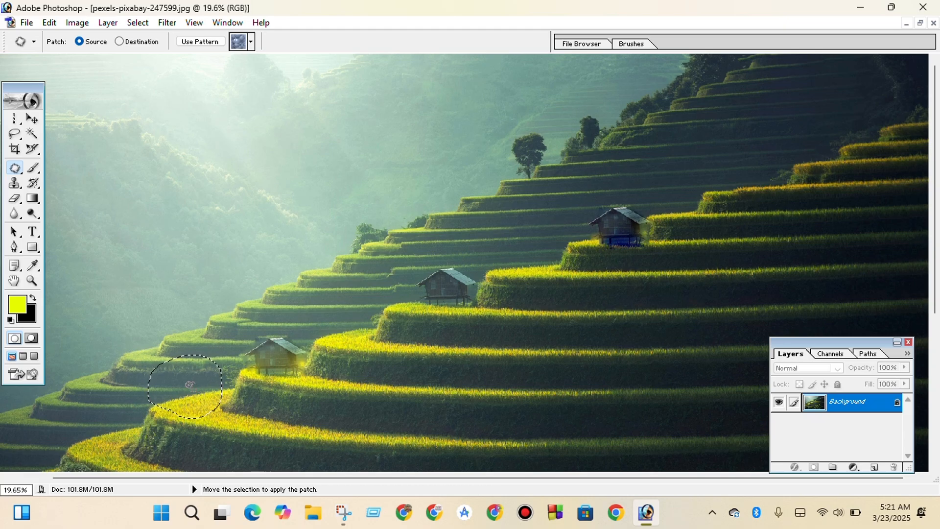
drag(189, 384, 450, 289)
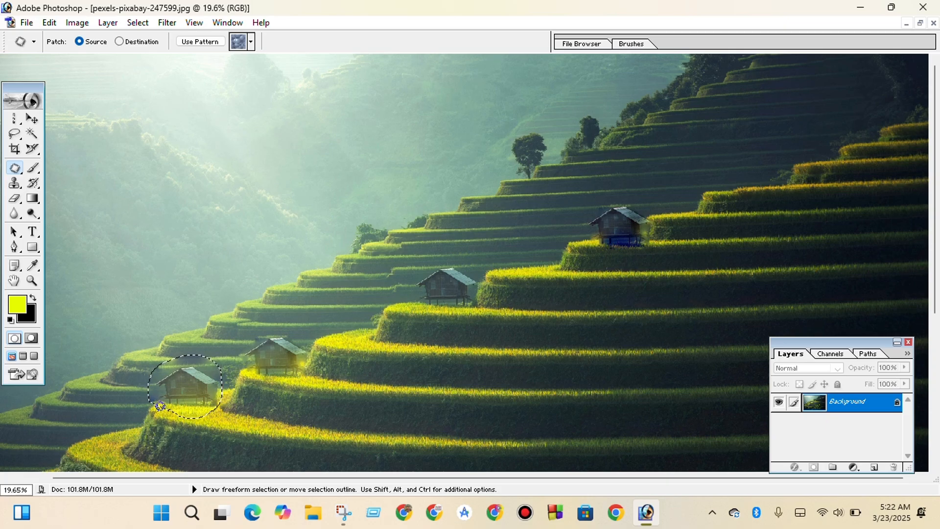
scroll(160, 406, right, 1)
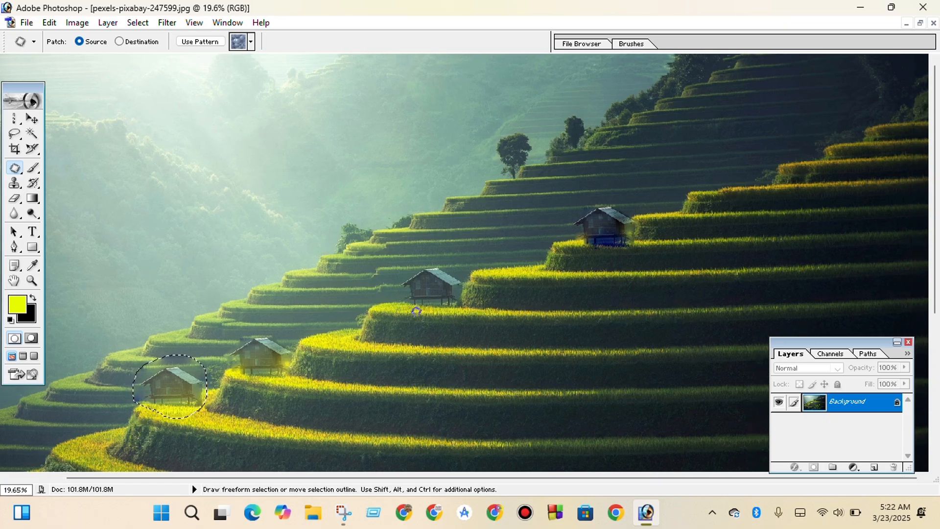